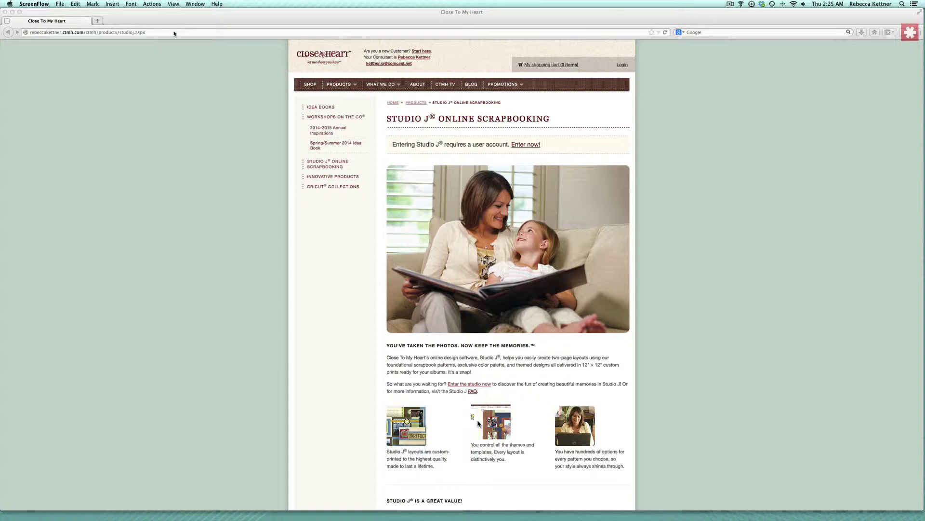
# - Enter the Studio J design studio from the product page and log in to the existing account with the prefilled credentials
pyautogui.click(174, 32)
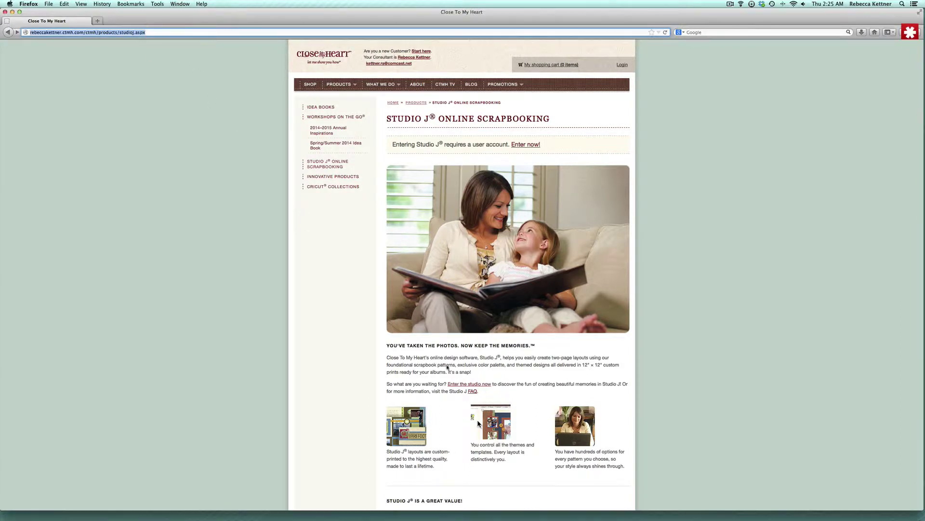
pyautogui.click(466, 386)
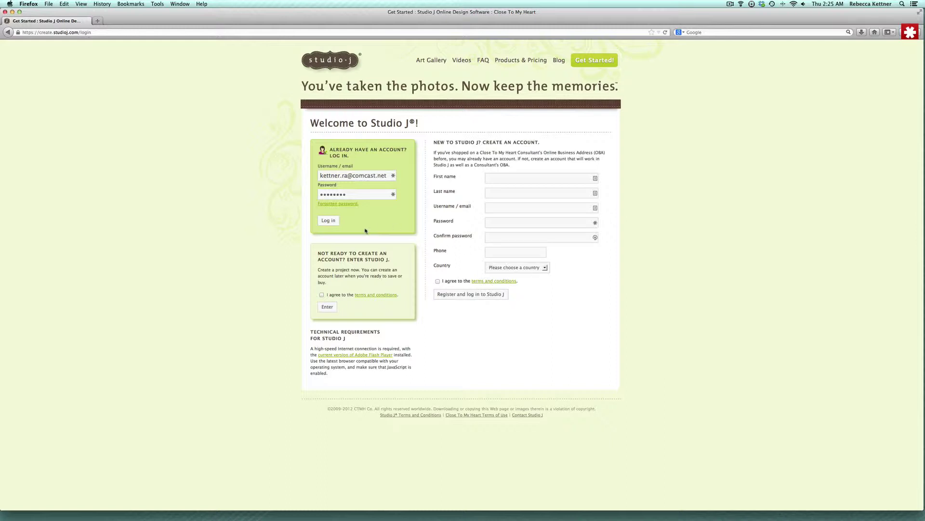
pyautogui.click(332, 220)
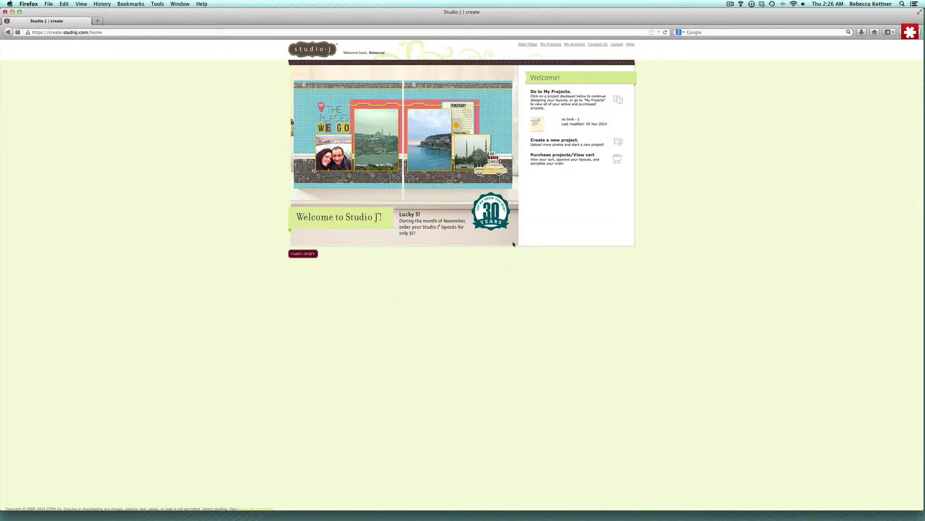
# - Create a new project named "Photoshop"
pyautogui.click(586, 141)
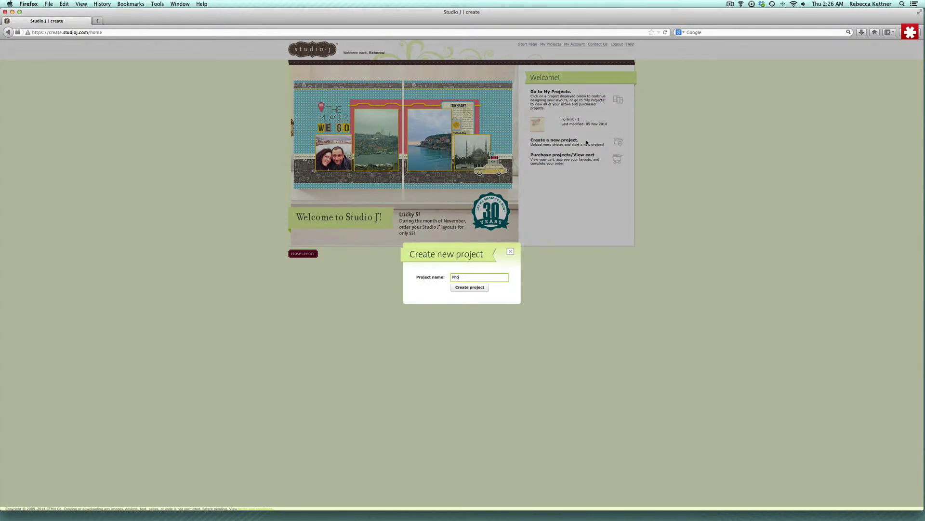
pyautogui.write('Photoshop')
pyautogui.click(480, 291)
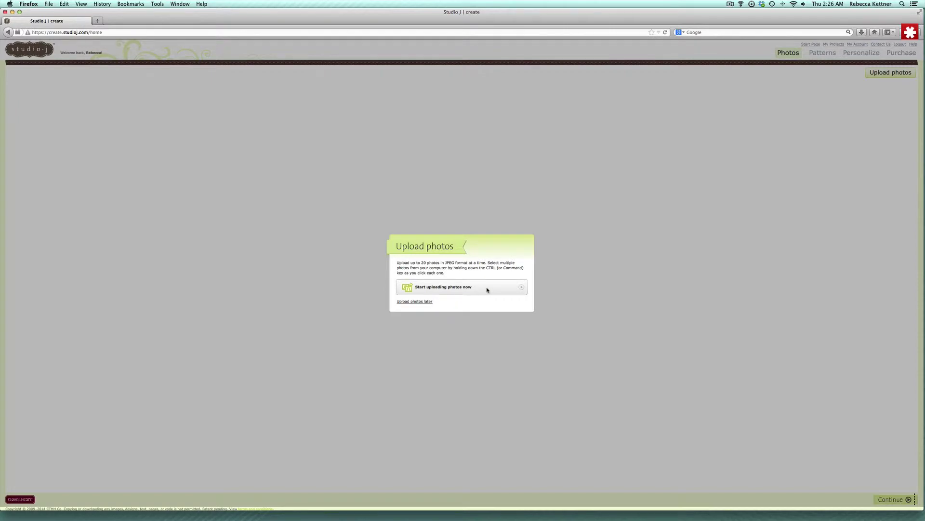
# - Upload both JPEG scrapbook pages from the 12x12 folder on the Desktop to the project
pyautogui.click(487, 290)
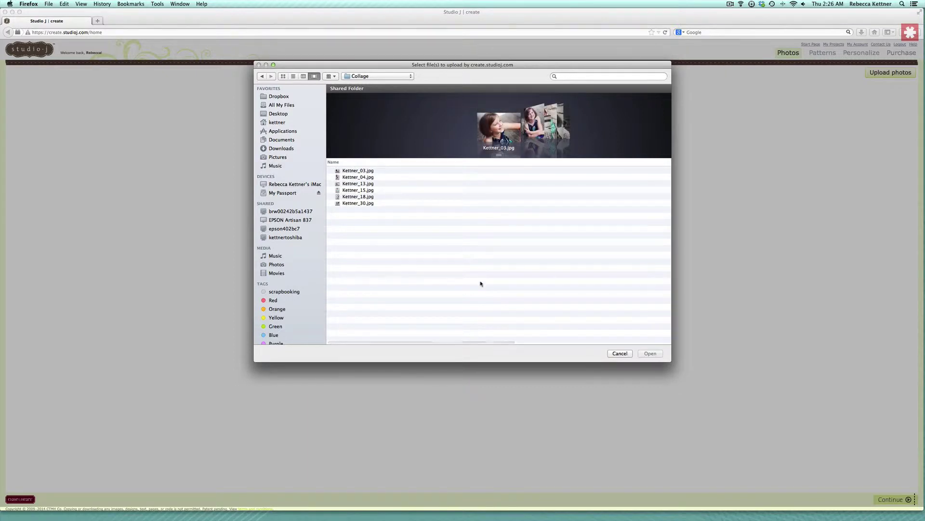
pyautogui.click(277, 113)
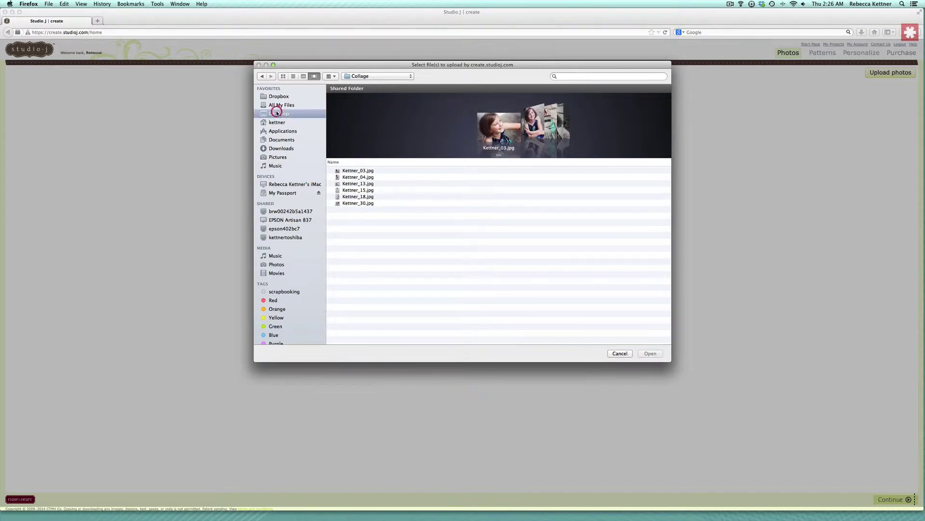
pyautogui.click(341, 171)
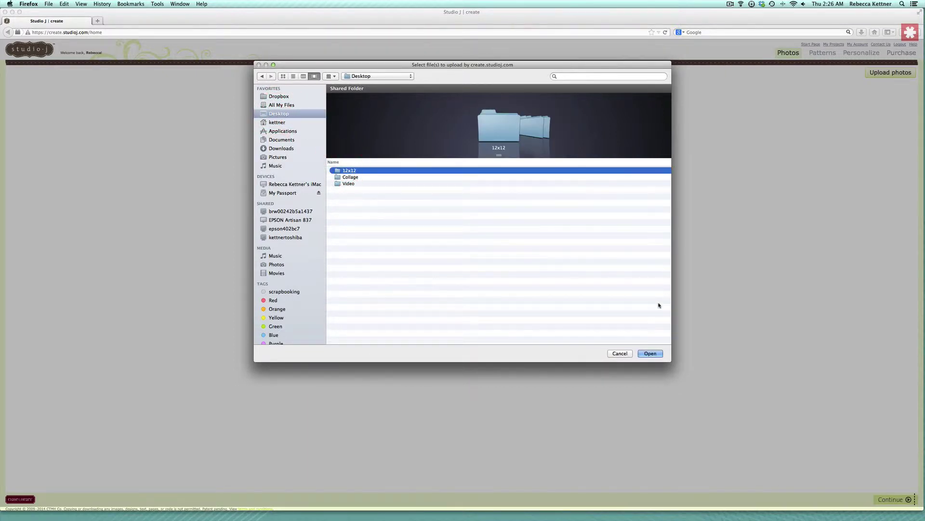
pyautogui.click(644, 353)
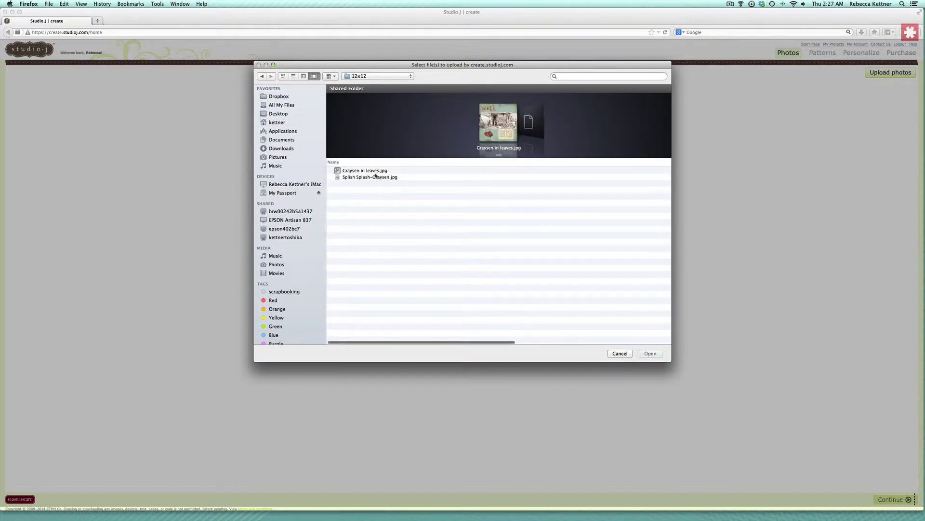
pyautogui.click(375, 172)
pyautogui.keyDown('shift'); pyautogui.click(371, 177); pyautogui.keyUp('shift')
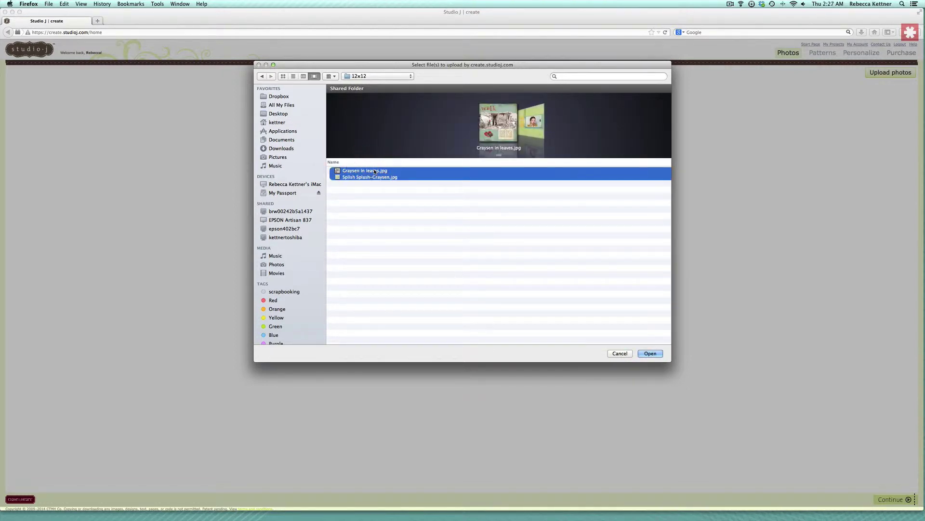
pyautogui.click(659, 353)
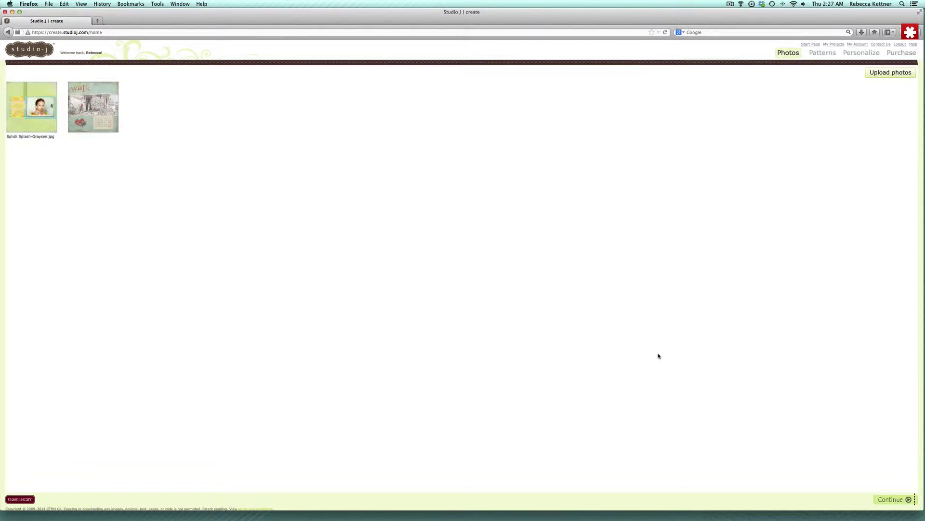
# - Start a custom layout for the uploaded pages and choose the Confetti Wishes kit
pyautogui.click(889, 499)
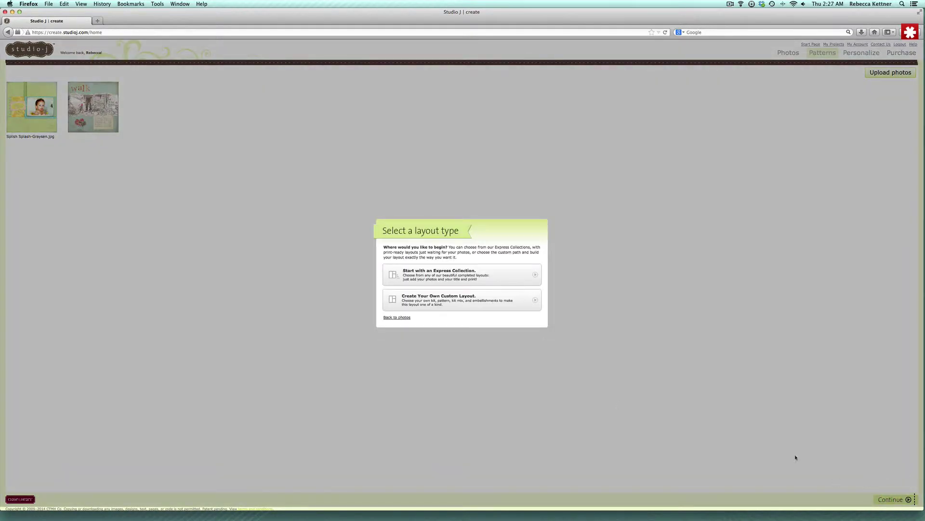
pyautogui.click(490, 304)
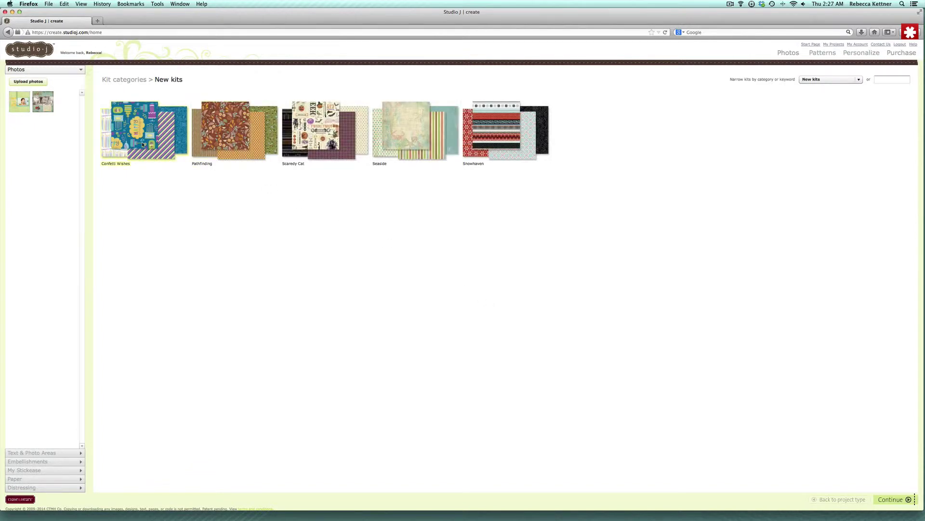
pyautogui.click(143, 145)
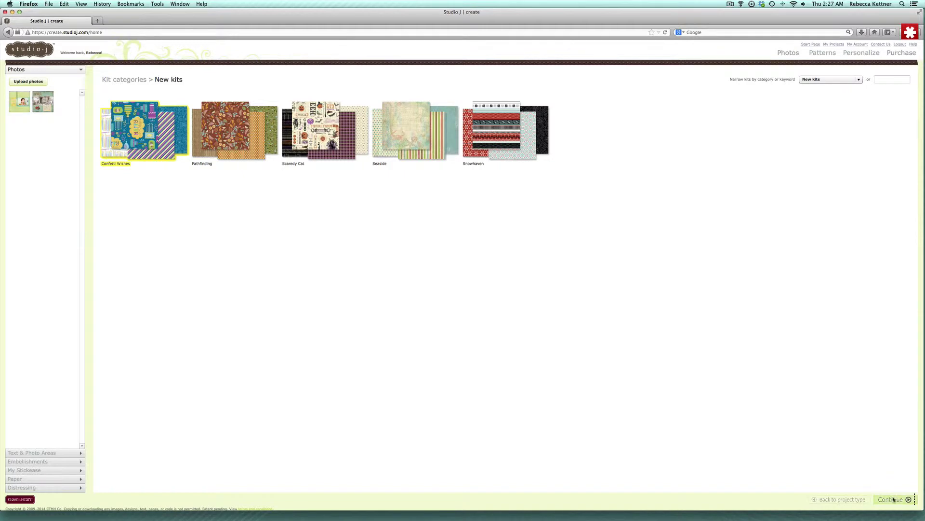
pyautogui.click(892, 499)
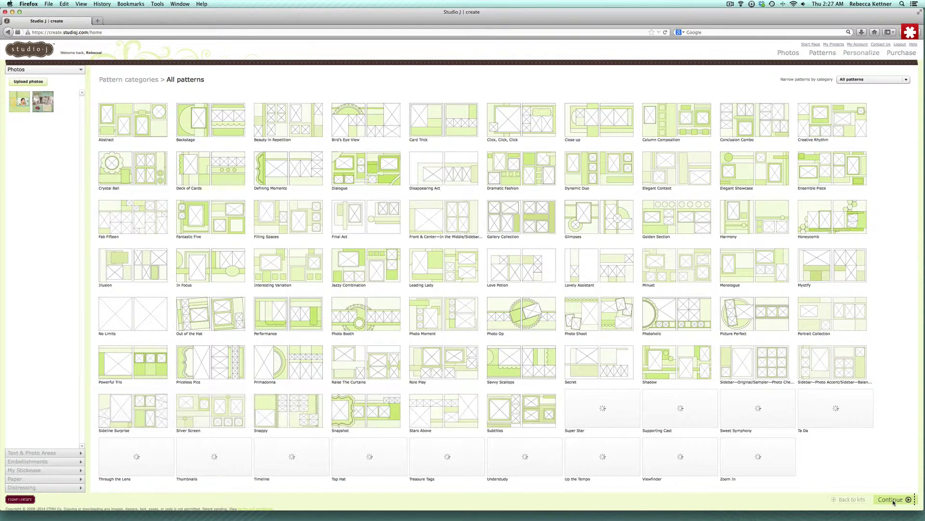
# - Choose the No Limits pattern with Kit Mix 1 for the custom layout
pyautogui.click(152, 324)
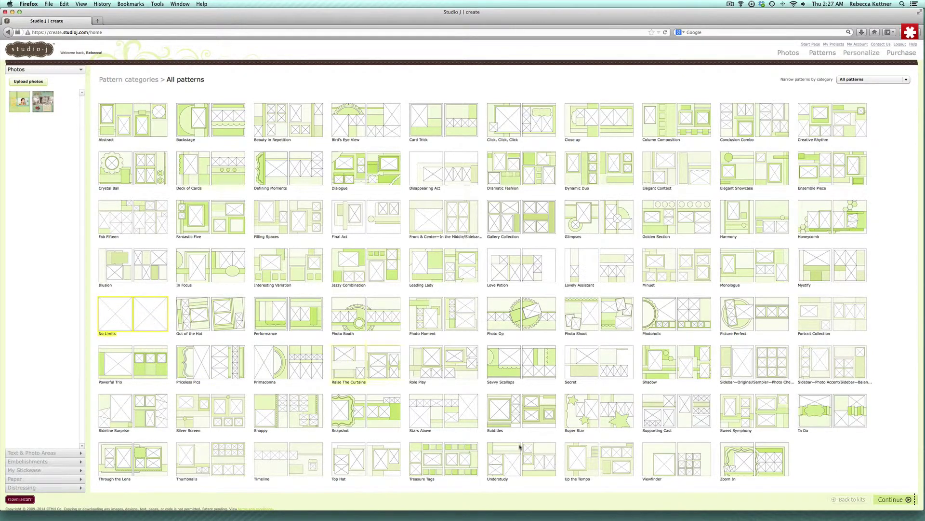
pyautogui.click(878, 500)
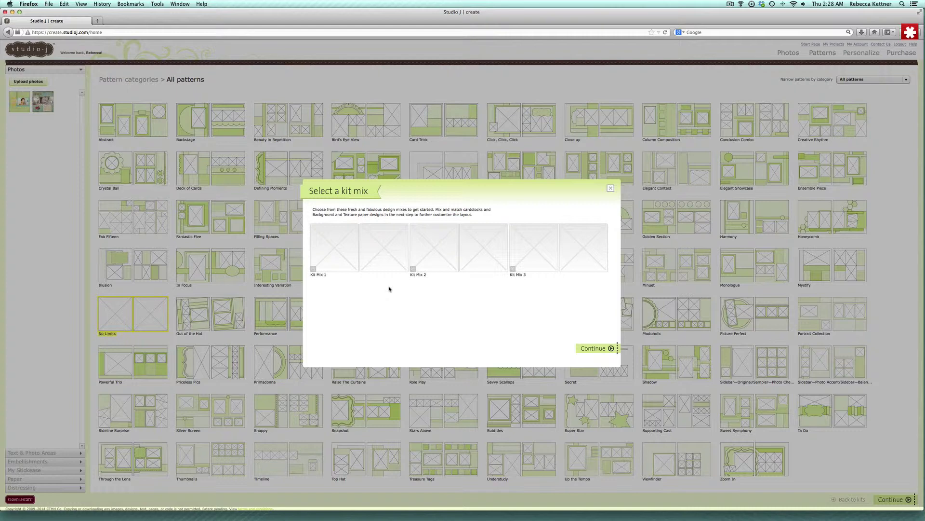
pyautogui.click(381, 259)
pyautogui.click(366, 249)
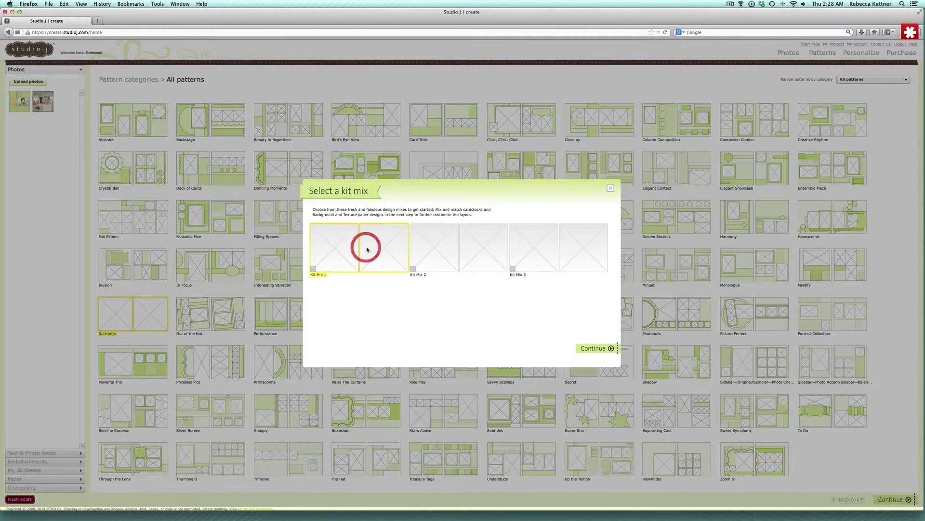
pyautogui.click(597, 349)
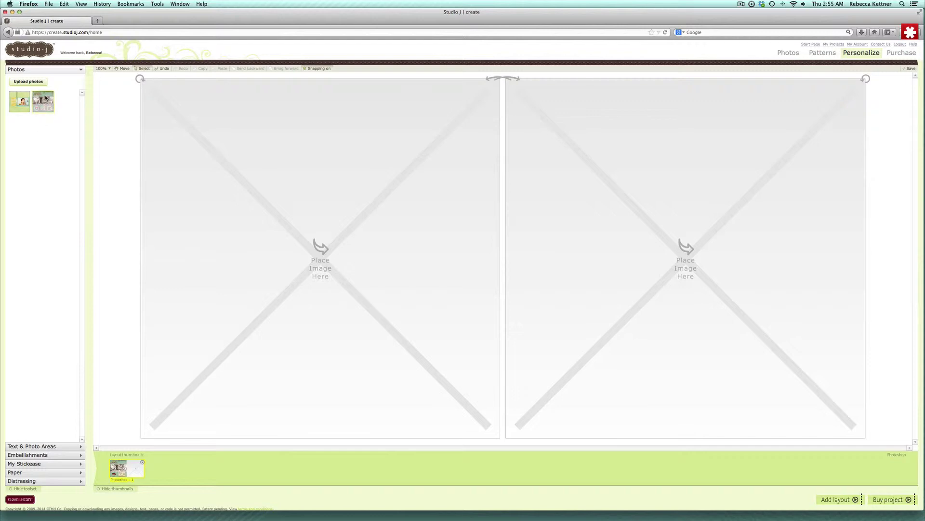
# - Place the "walk" scrapbook image on the layout's left page, check its filter choices and close the image settings
pyautogui.moveTo(45, 97); pyautogui.dragTo(262, 133)
pyautogui.moveTo(263, 133); pyautogui.dragTo(262, 133)
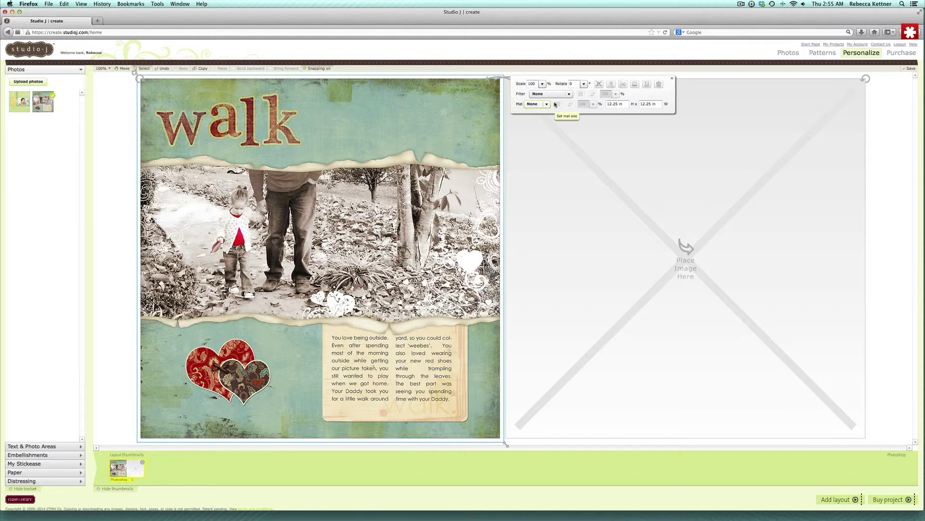
pyautogui.click(569, 95)
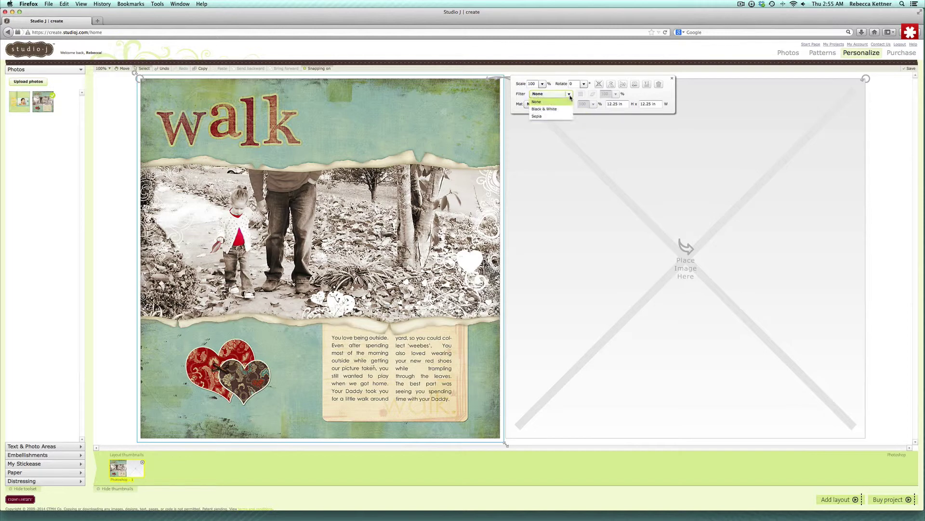
pyautogui.click(570, 95)
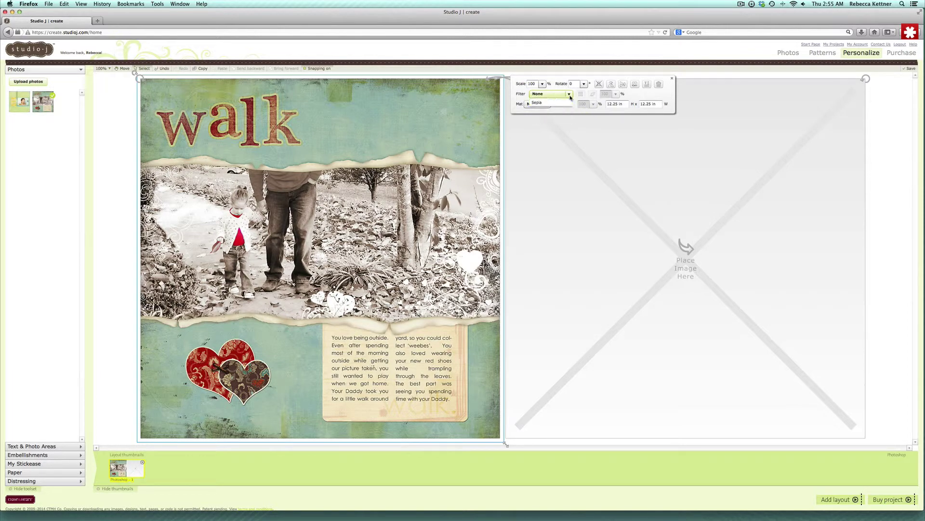
pyautogui.click(673, 79)
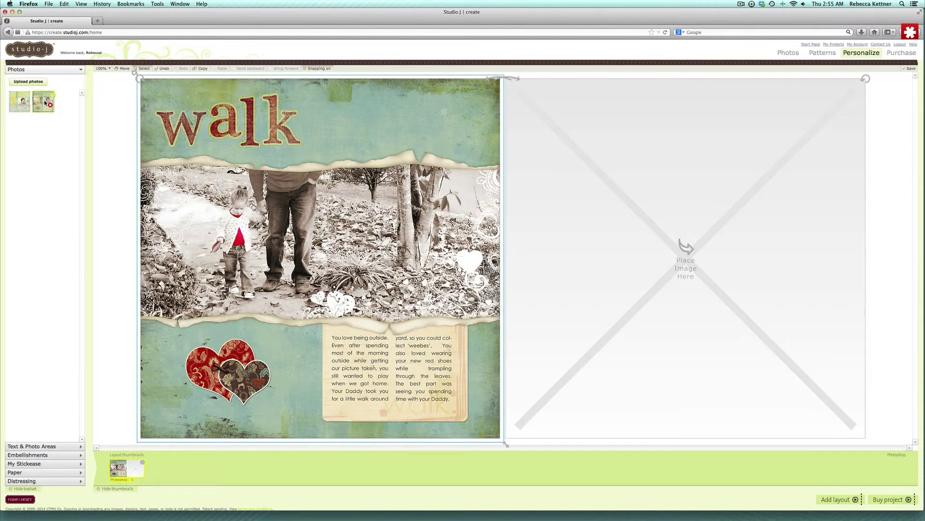
# - Place the "Splish Splash" scrapbook image on the layout's right page and ignore its low-resolution warning
pyautogui.moveTo(45, 103); pyautogui.dragTo(812, 222)
pyautogui.moveTo(812, 223); pyautogui.dragTo(812, 223)
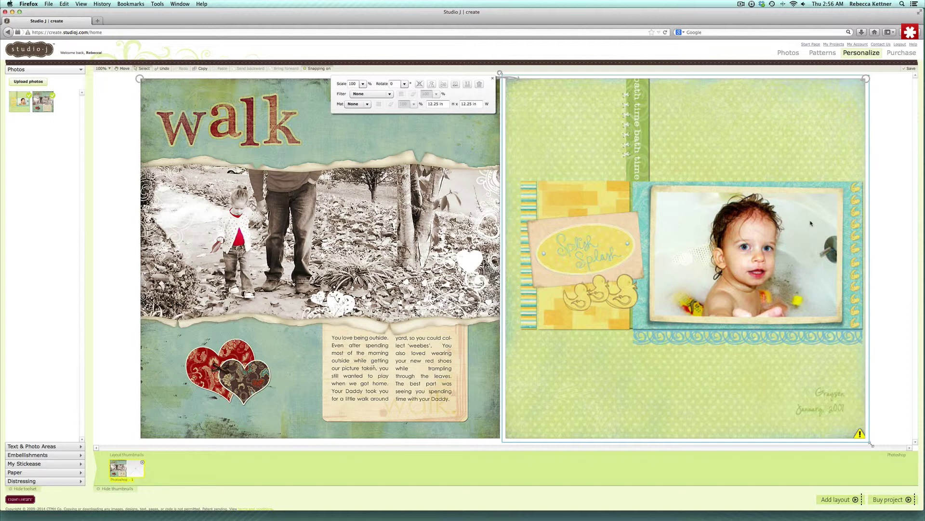
pyautogui.moveTo(860, 433)
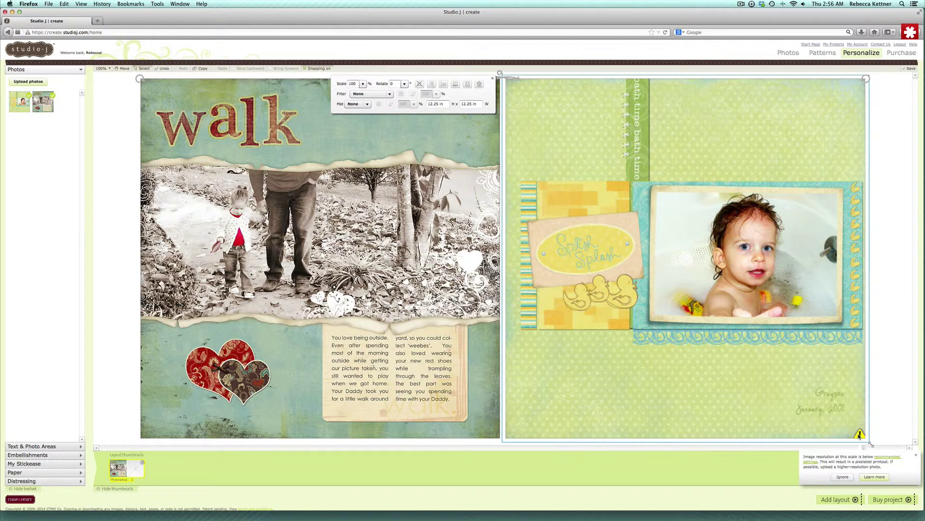
pyautogui.click(843, 477)
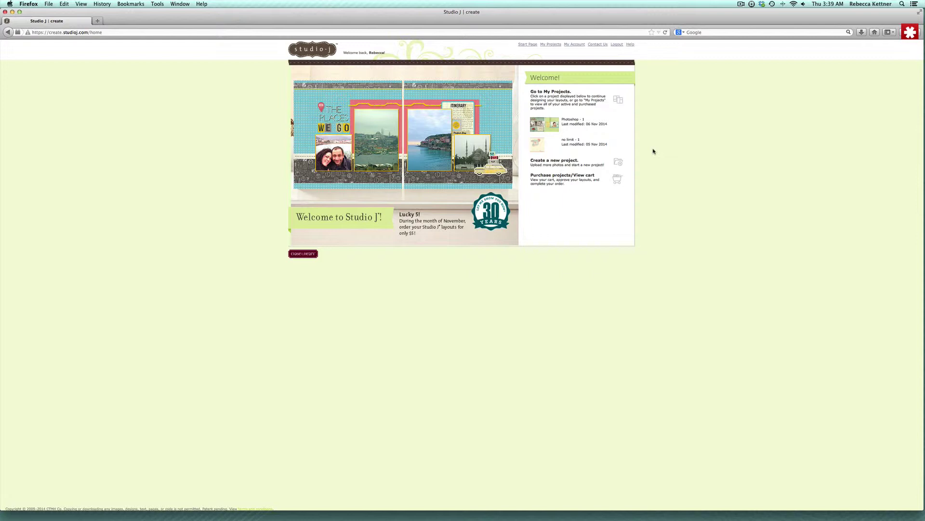
# - Create another new project named "Collage"
pyautogui.click(597, 160)
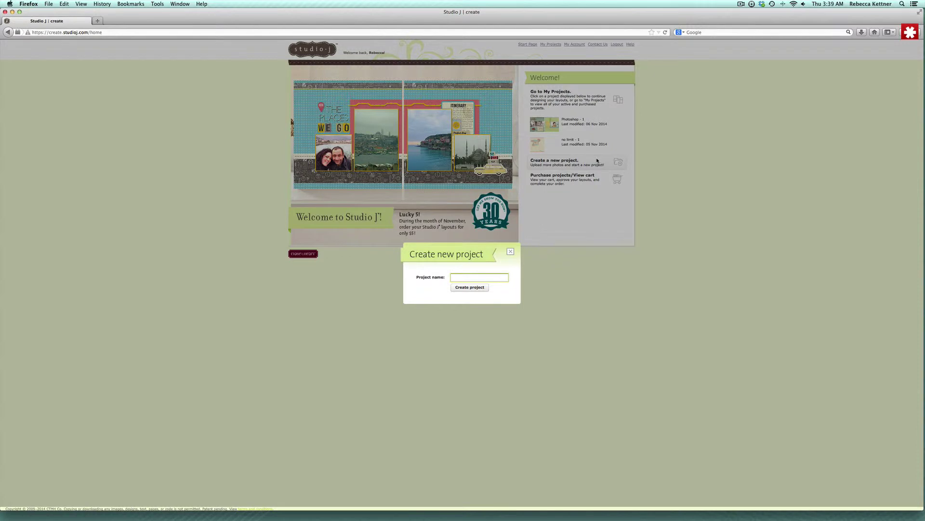
pyautogui.write('Collage')
pyautogui.click(484, 289)
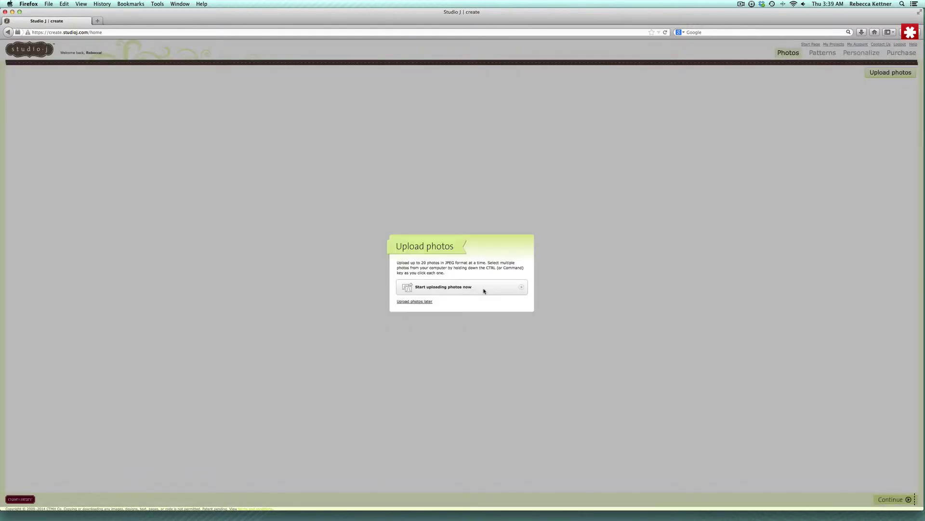
# - Upload the first three JPEG photos, numbered 03, 04 and 13, from the Collage folder to the project
pyautogui.click(484, 290)
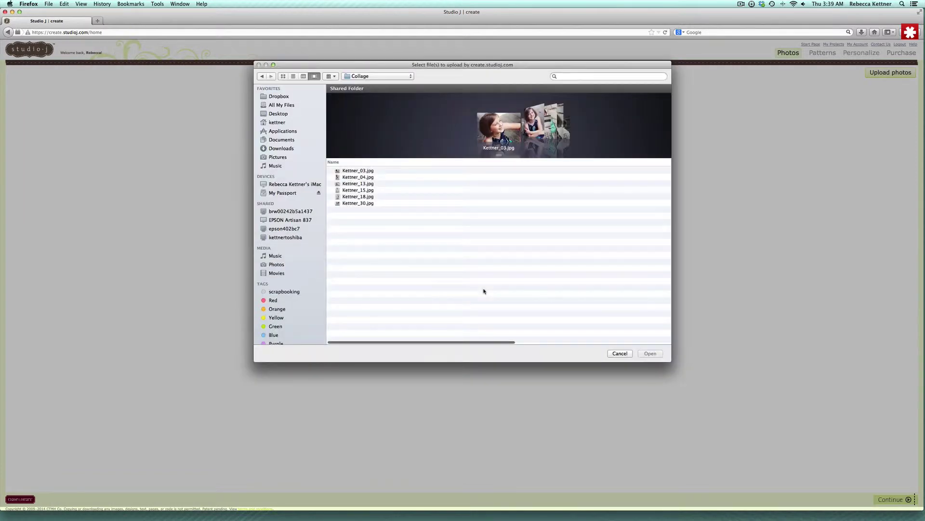
pyautogui.click(366, 172)
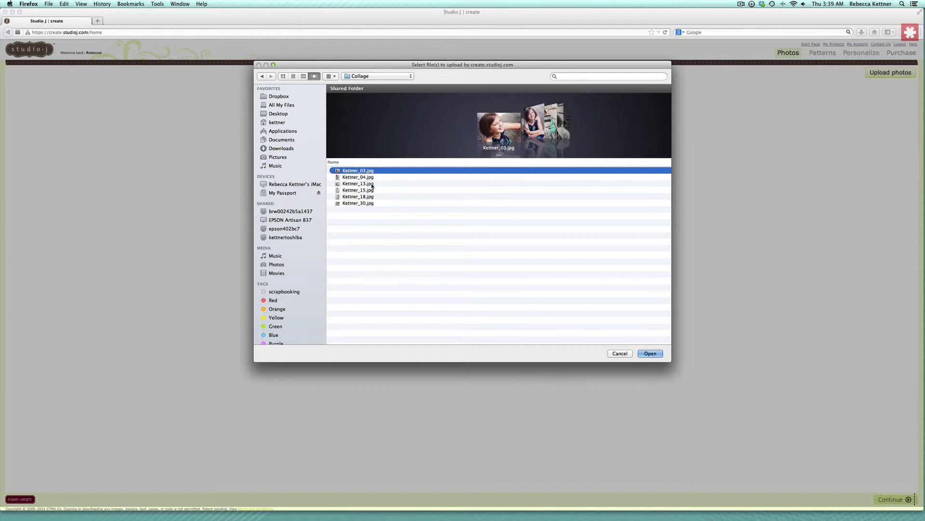
pyautogui.keyDown('shift'); pyautogui.click(372, 186); pyautogui.keyUp('shift')
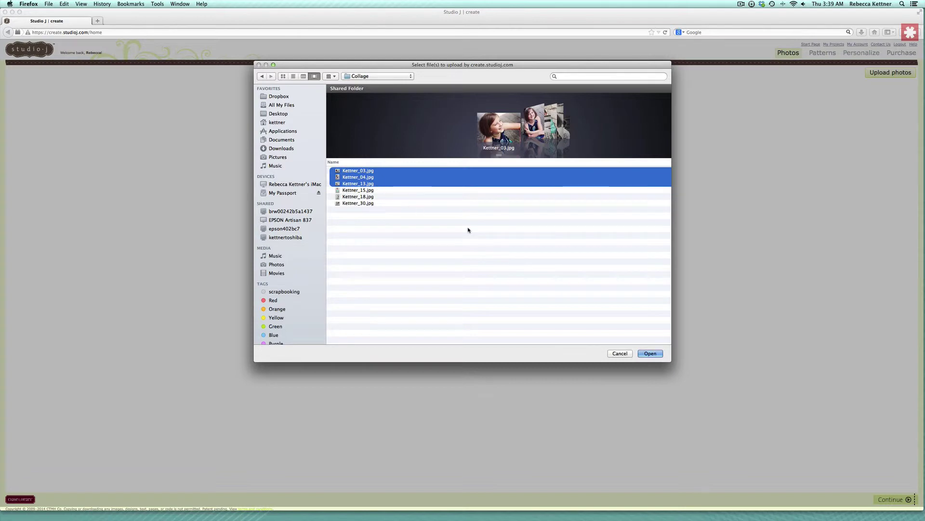
pyautogui.click(656, 354)
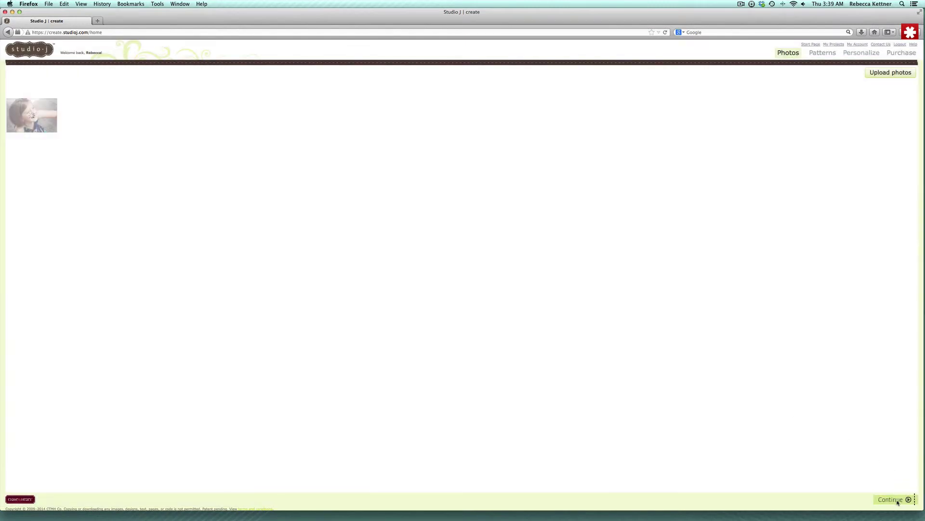
# - Start the layout from an Express Collection, preview the Photo Collections layouts and close the layout chooser
pyautogui.click(897, 500)
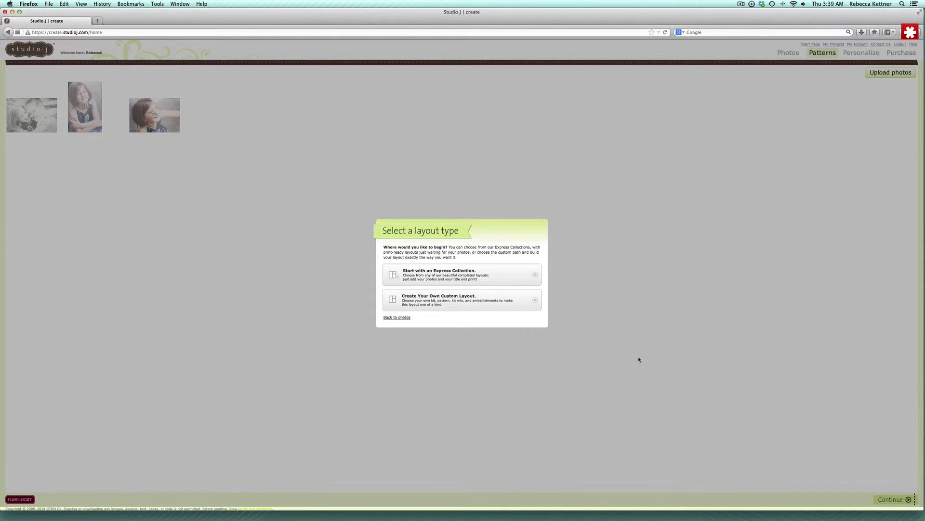
pyautogui.click(502, 274)
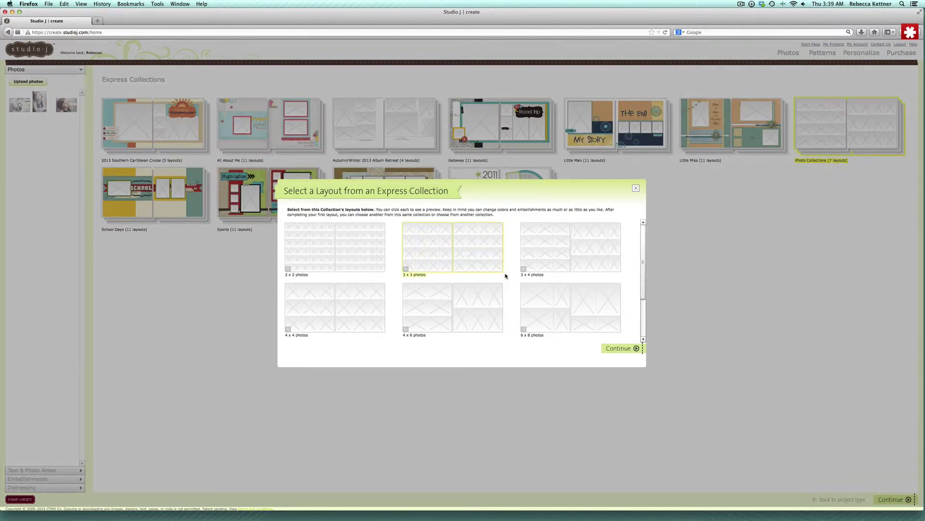
pyautogui.click(635, 189)
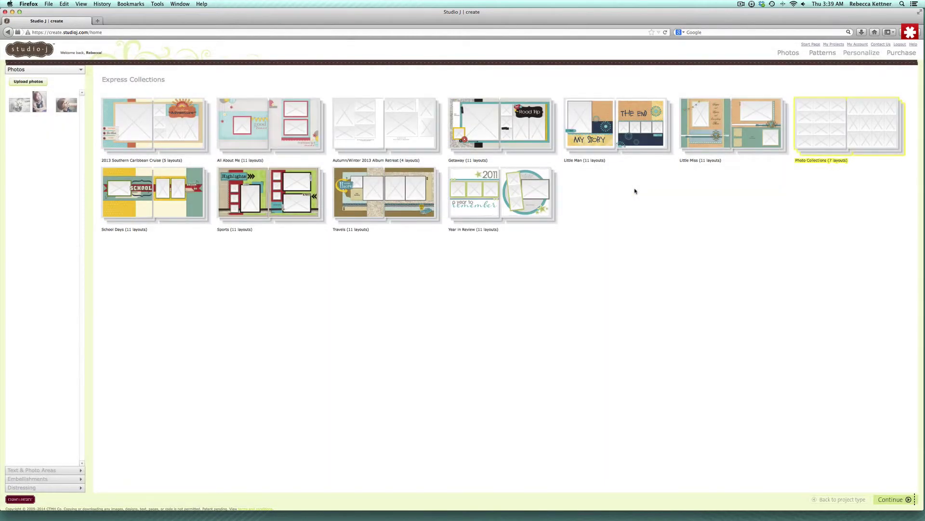
# - Place the photo of the girl looking sideways in the left page's first top-row frame and shift it to show her whole face
pyautogui.click(741, 4)
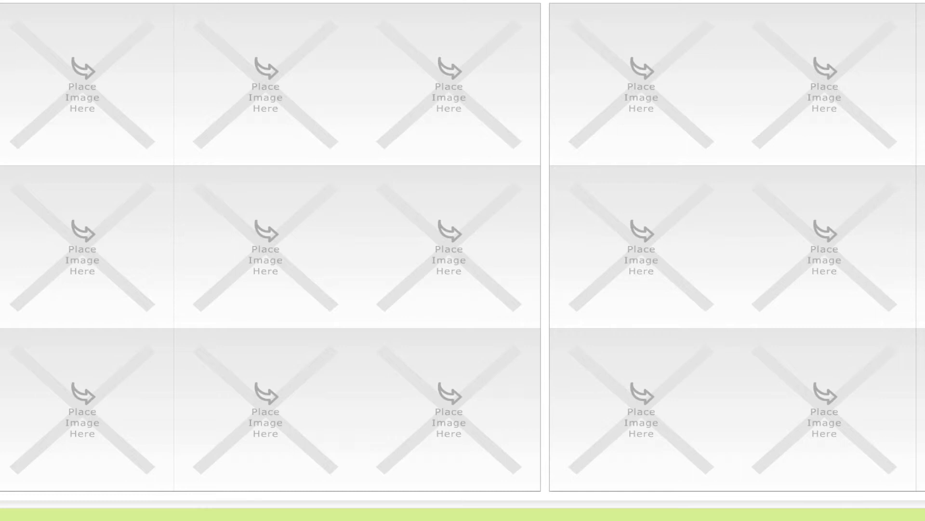
pyautogui.moveTo(0, 55); pyautogui.dragTo(57, 66)
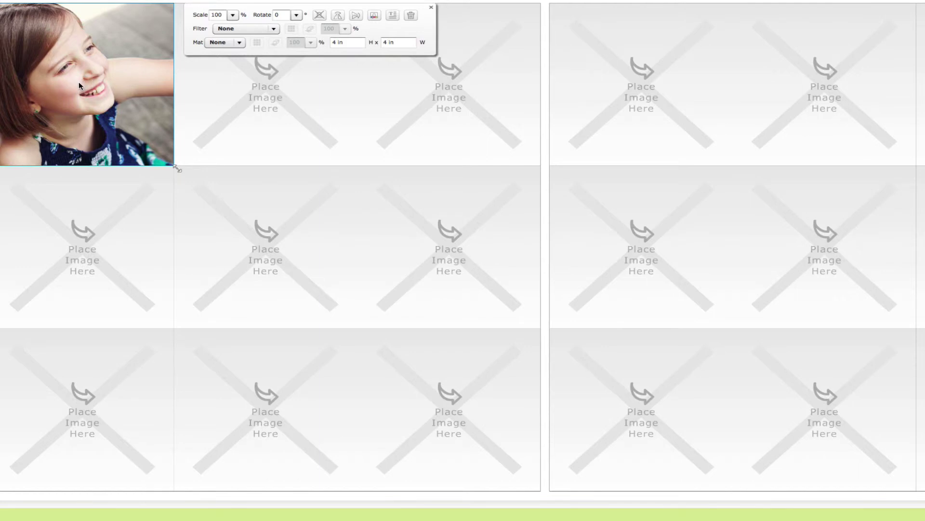
pyautogui.moveTo(97, 84); pyautogui.dragTo(118, 92)
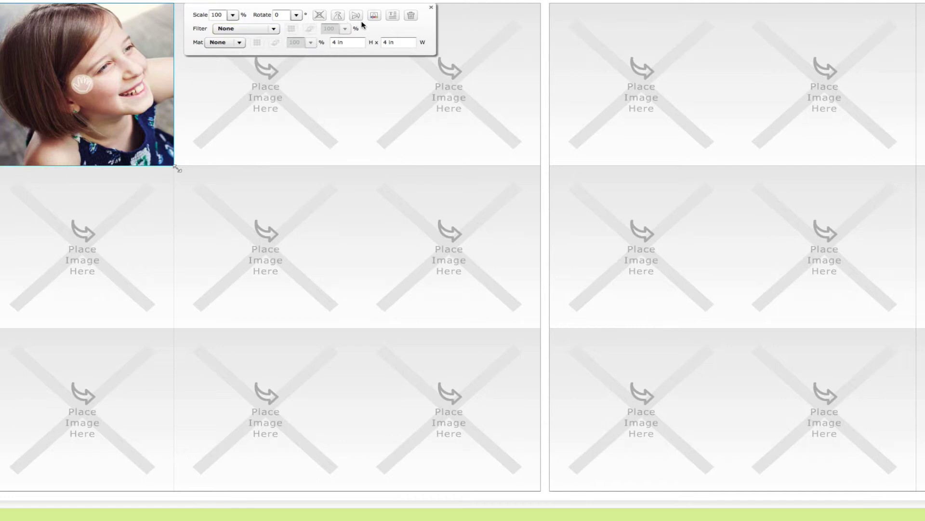
# - Try the Black & White and Sepia filters on the first photo, restore the filter to None and close the photo options
pyautogui.click(231, 17)
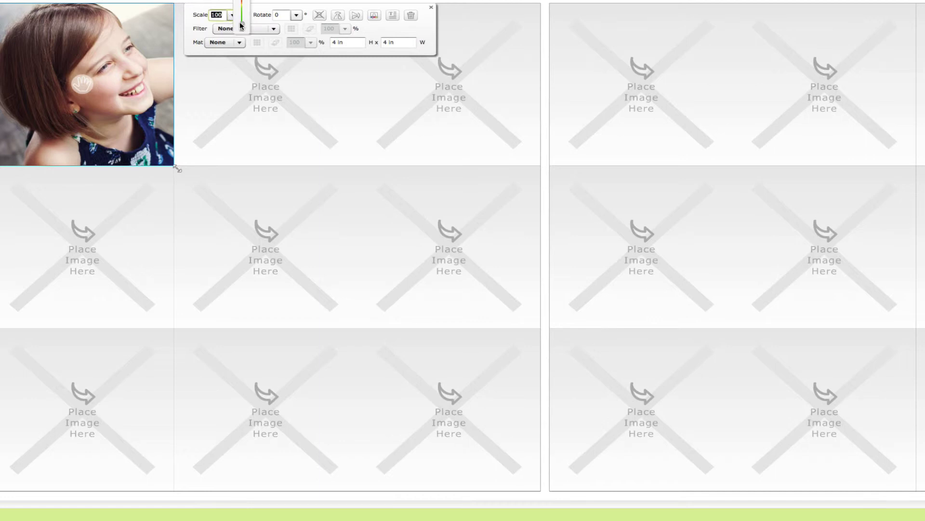
pyautogui.moveTo(243, 25); pyautogui.dragTo(242, 25)
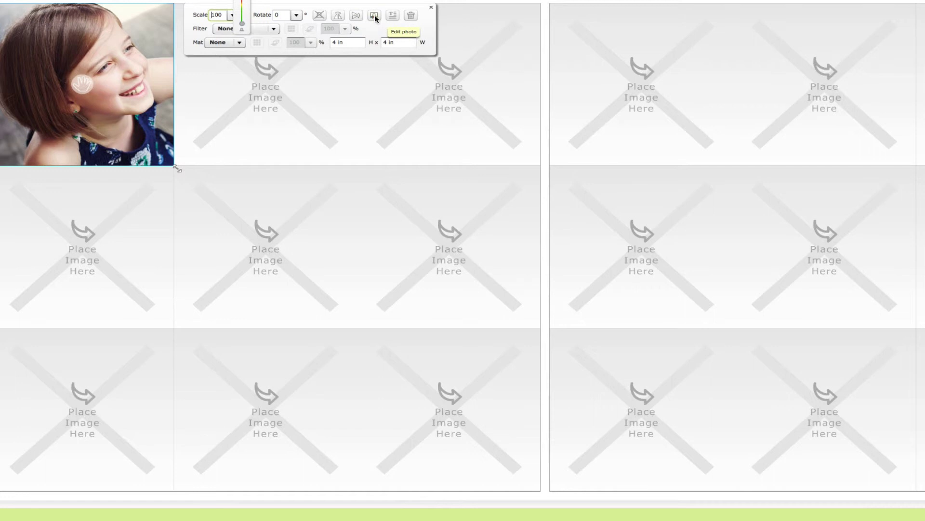
pyautogui.click(274, 29)
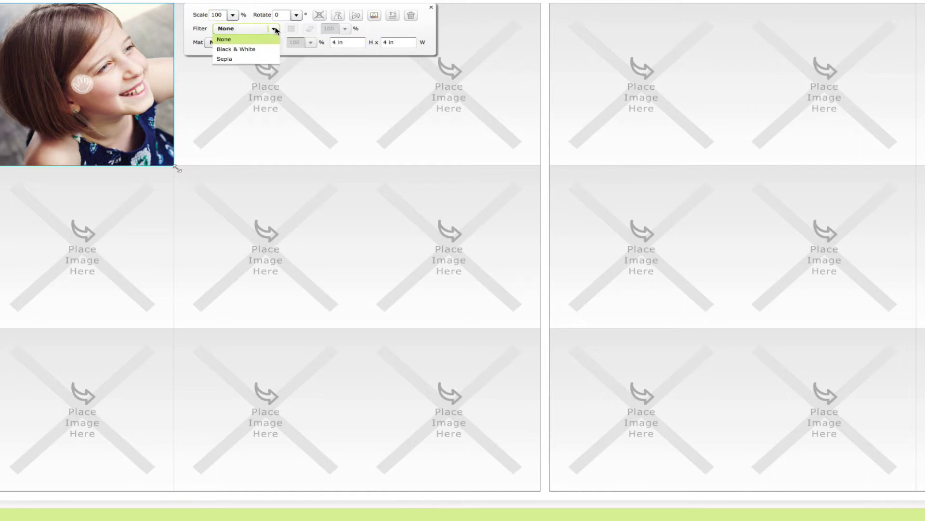
pyautogui.click(263, 50)
pyautogui.click(274, 30)
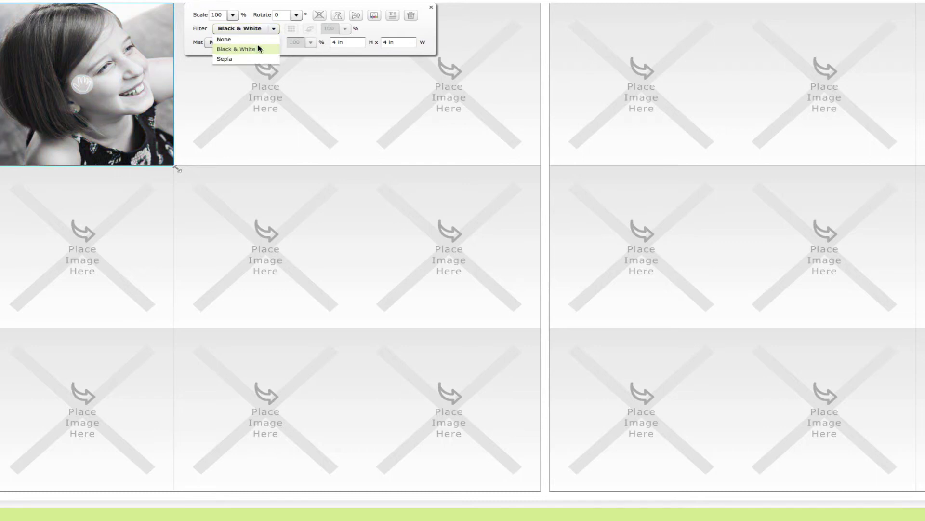
pyautogui.click(248, 57)
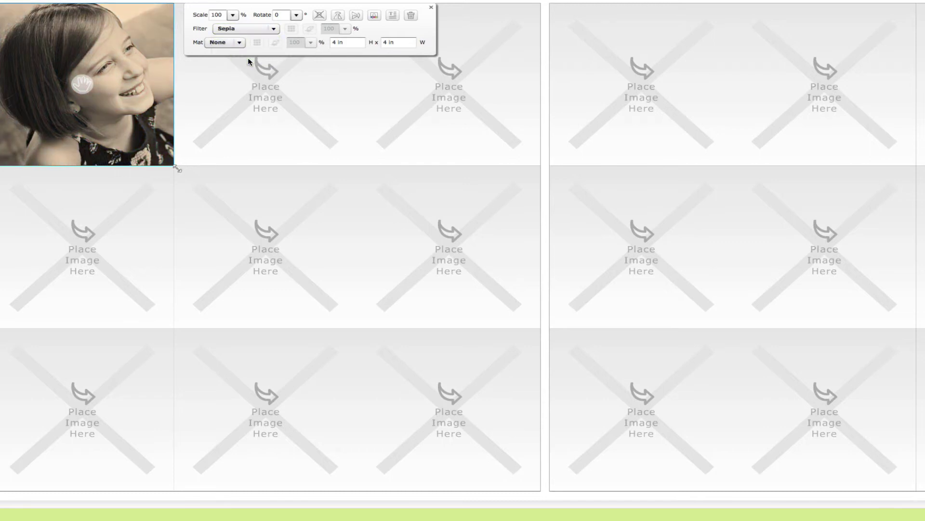
pyautogui.click(269, 30)
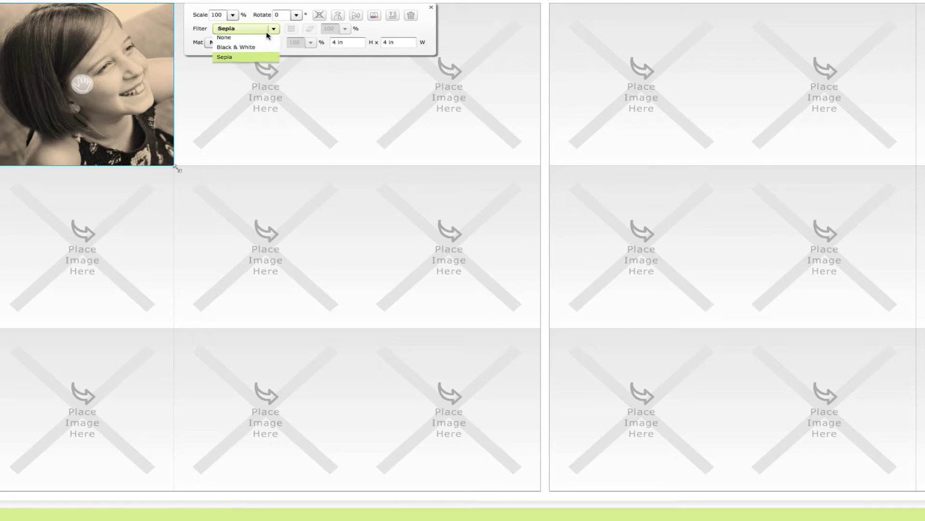
pyautogui.click(257, 41)
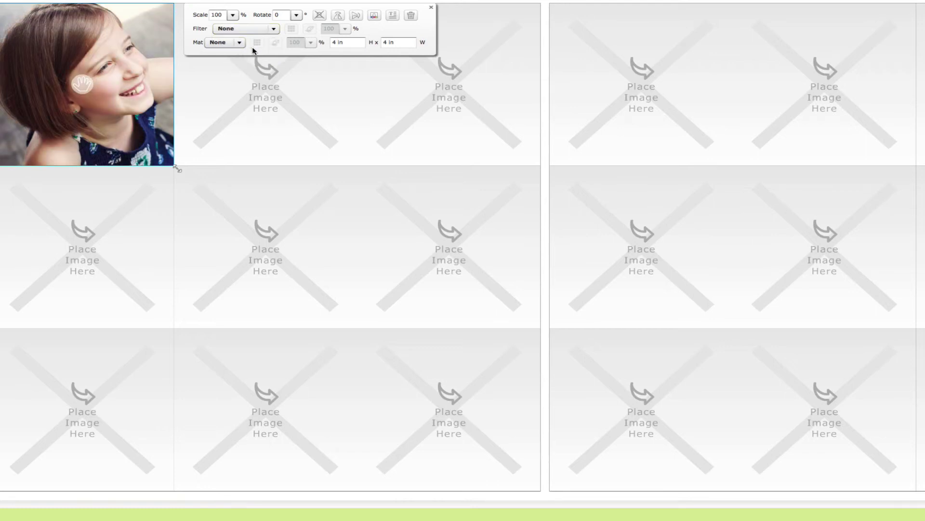
pyautogui.click(430, 9)
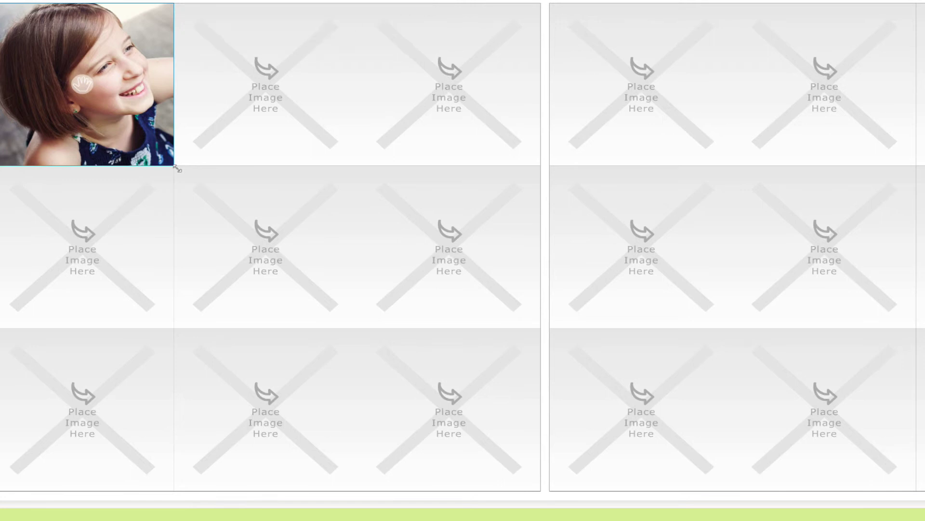
# - Fill the left page's remaining top-row frames with the black-and-white photo of two children and the girl's portrait, repositioning both to show the faces
pyautogui.moveTo(82, 85); pyautogui.dragTo(242, 90)
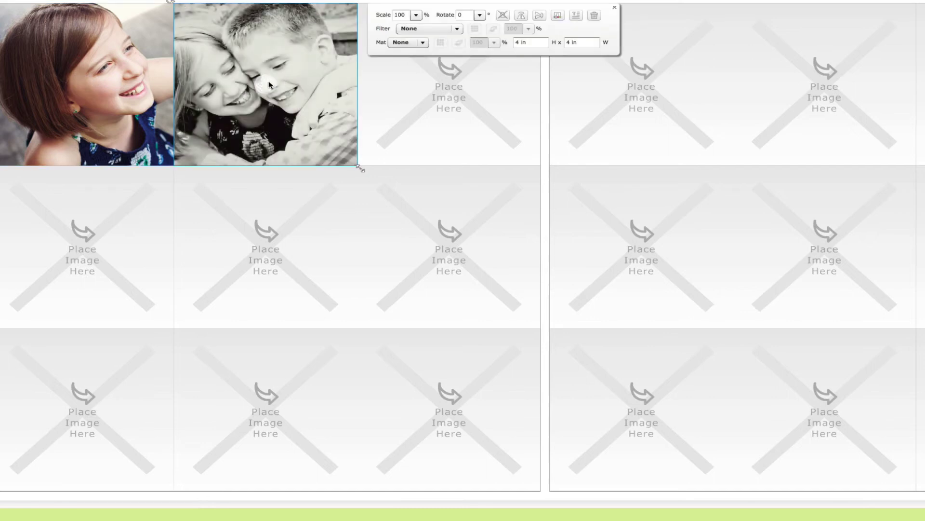
pyautogui.moveTo(269, 85); pyautogui.dragTo(299, 87)
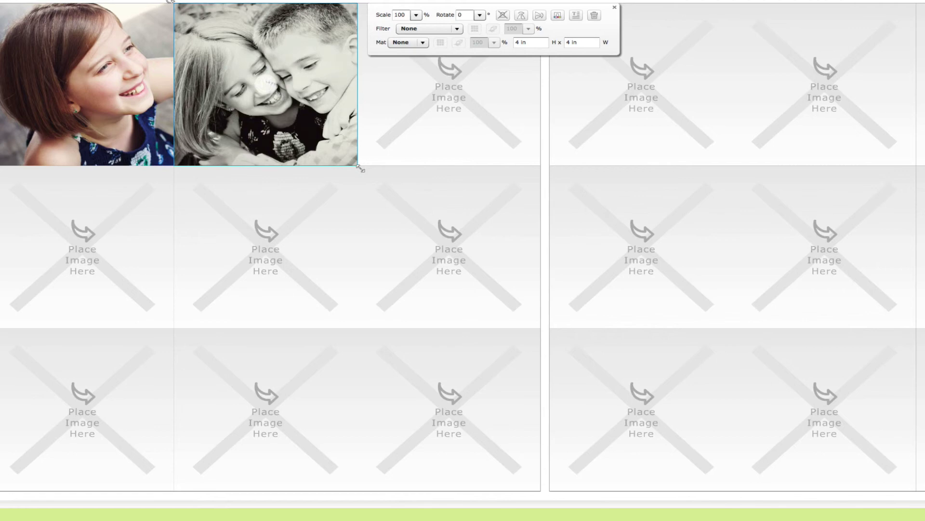
pyautogui.moveTo(0, 47); pyautogui.dragTo(448, 109)
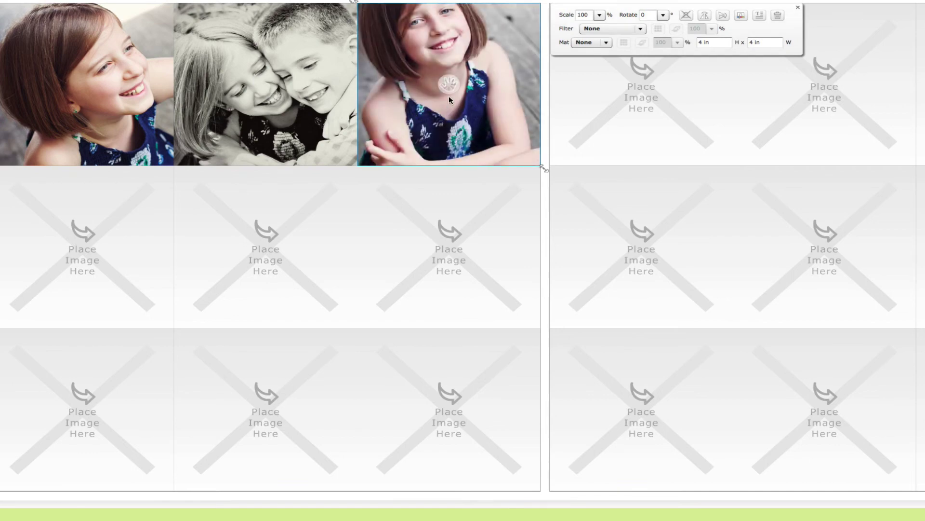
pyautogui.moveTo(446, 103); pyautogui.dragTo(449, 144)
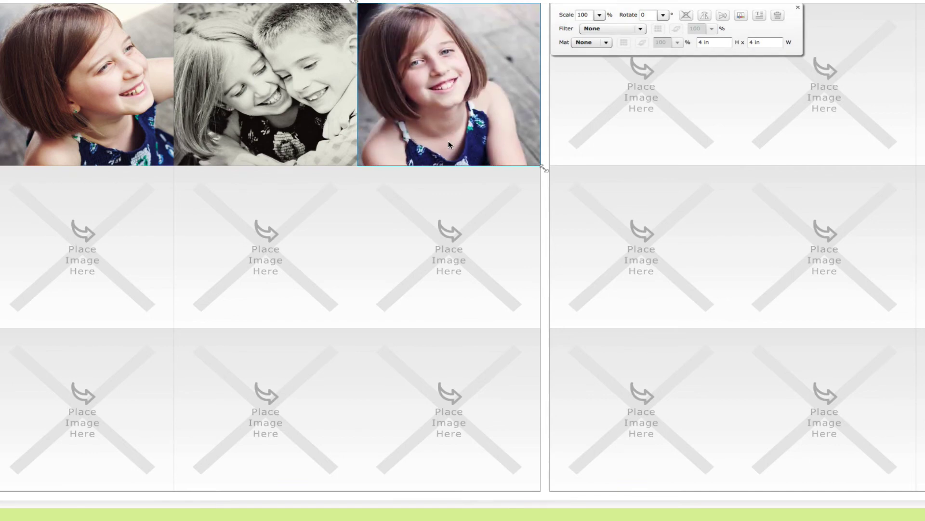